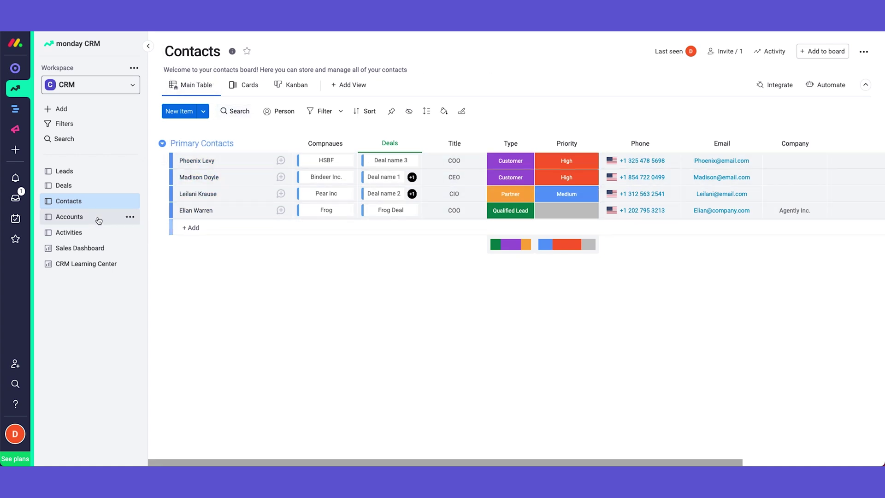
- View the Accounts board, then return to the Contacts board listing four primary contacts
left_click(70, 216)
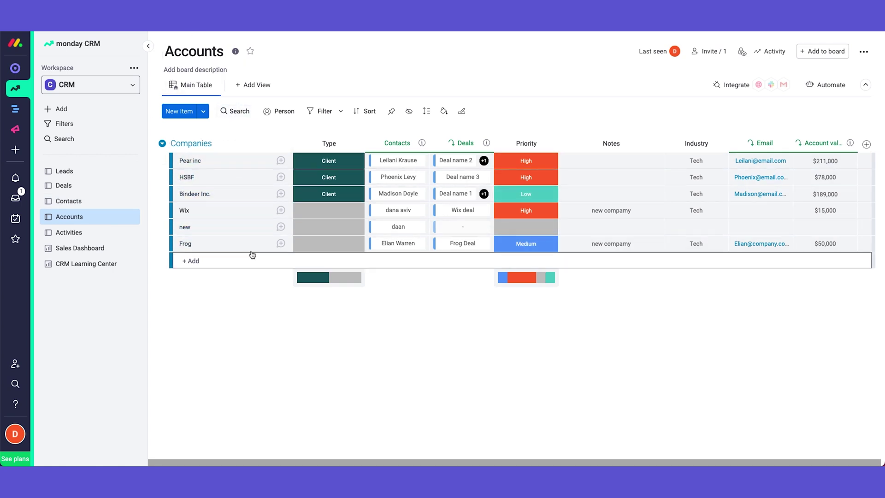
left_click(98, 204)
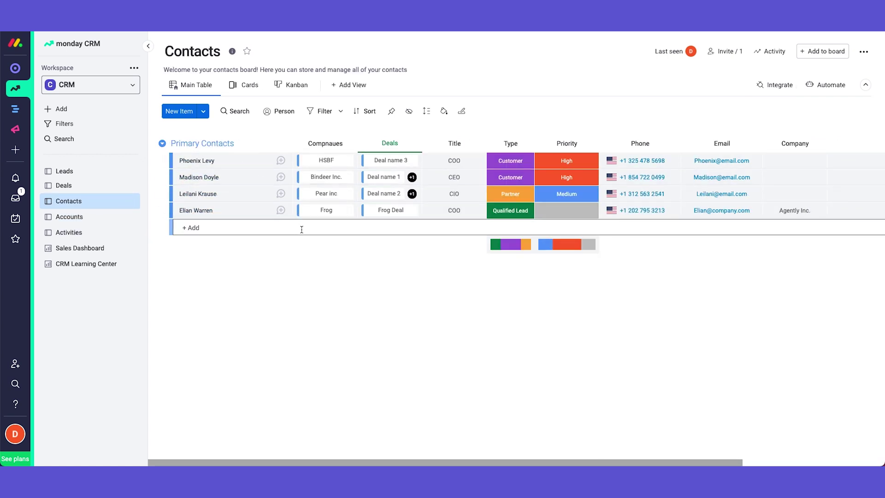
scroll(283, 176, "right", 1)
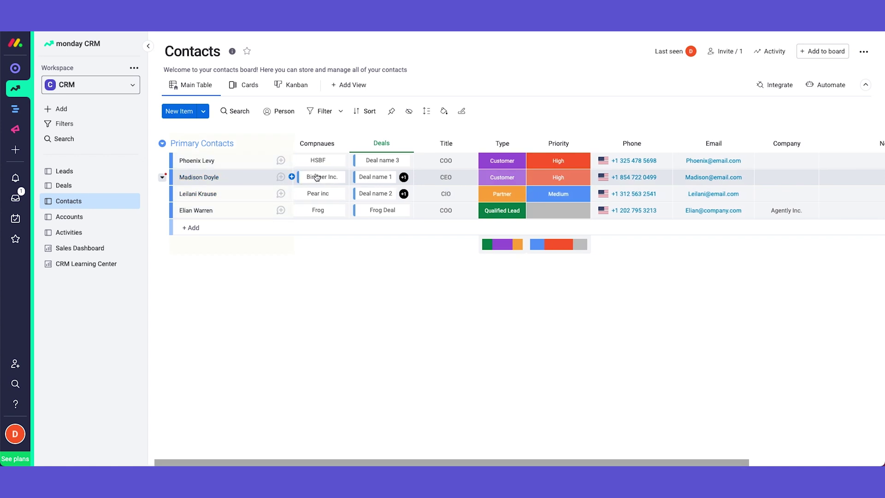
scroll(317, 177, "left", 1)
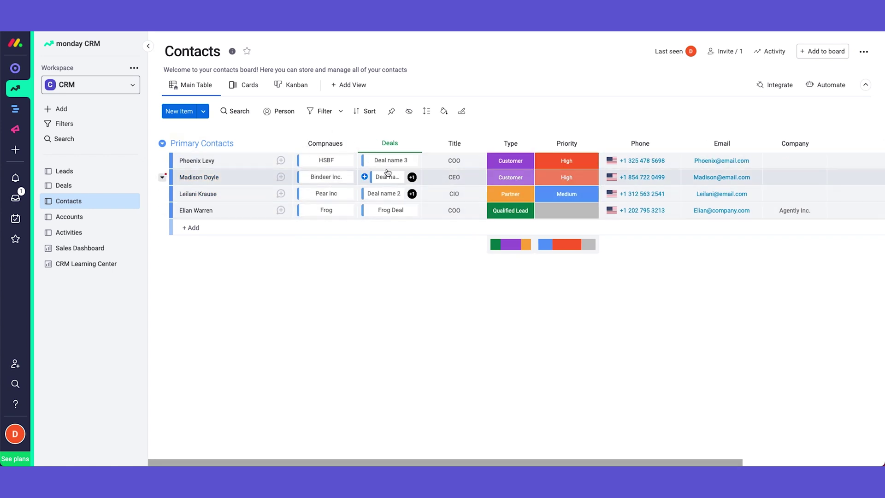
scroll(390, 159, "right", 5)
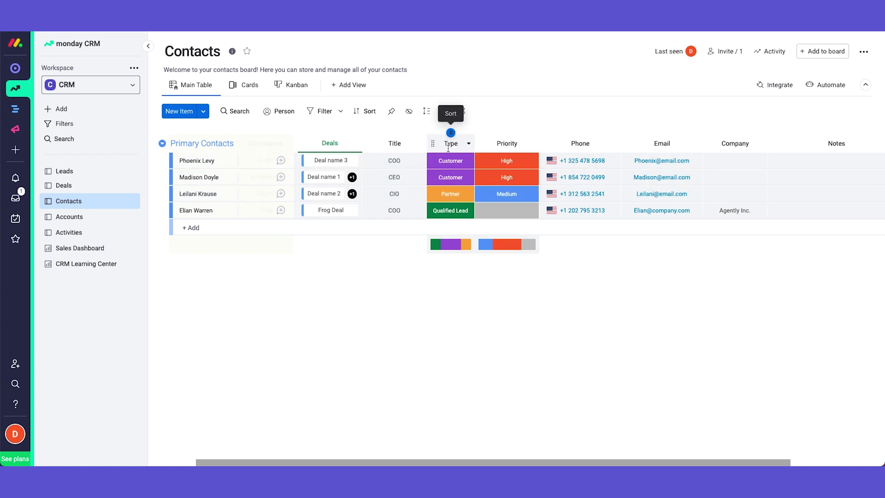
scroll(507, 152, "right", 7)
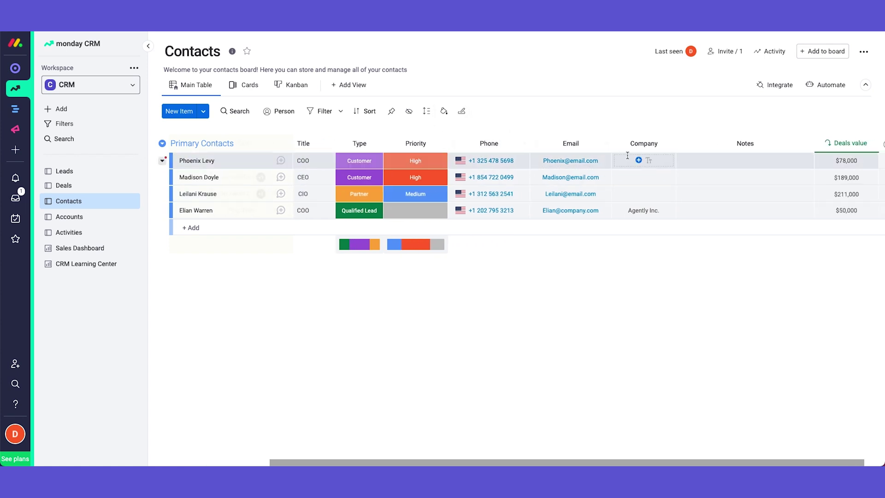
scroll(649, 160, "right", 2)
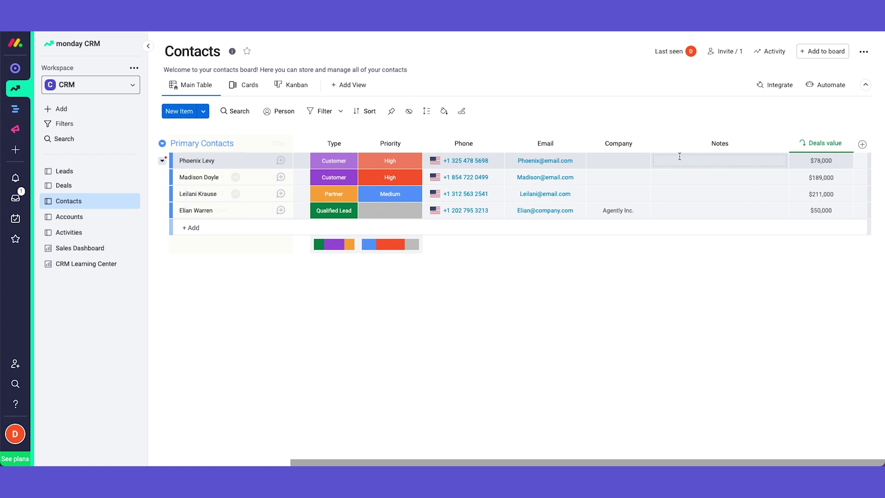
scroll(679, 156, "left", 10)
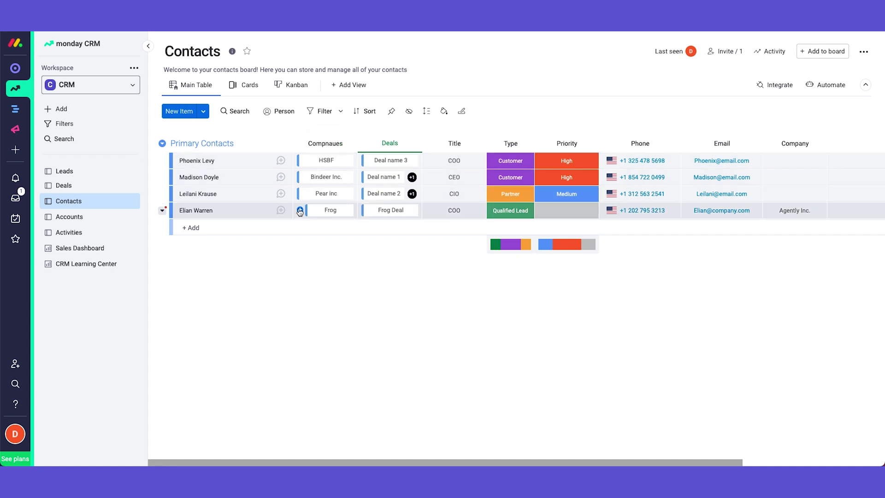
left_click(98, 220)
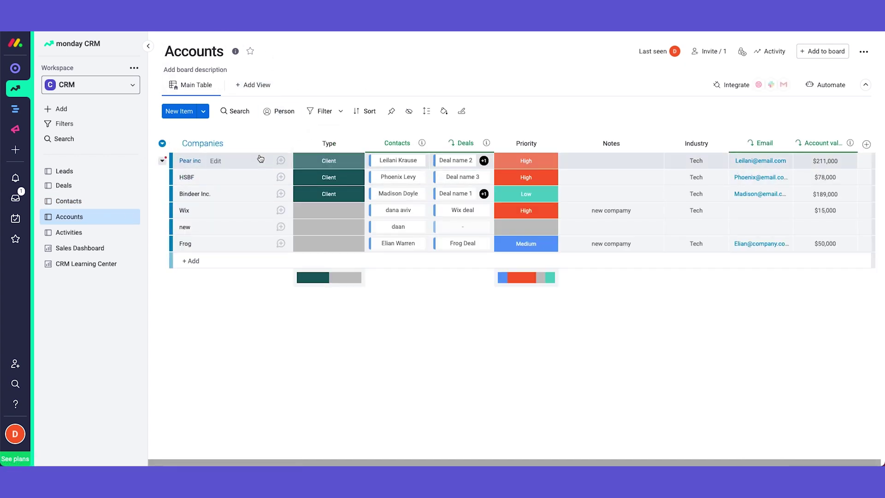
left_click(338, 214)
left_click(434, 297)
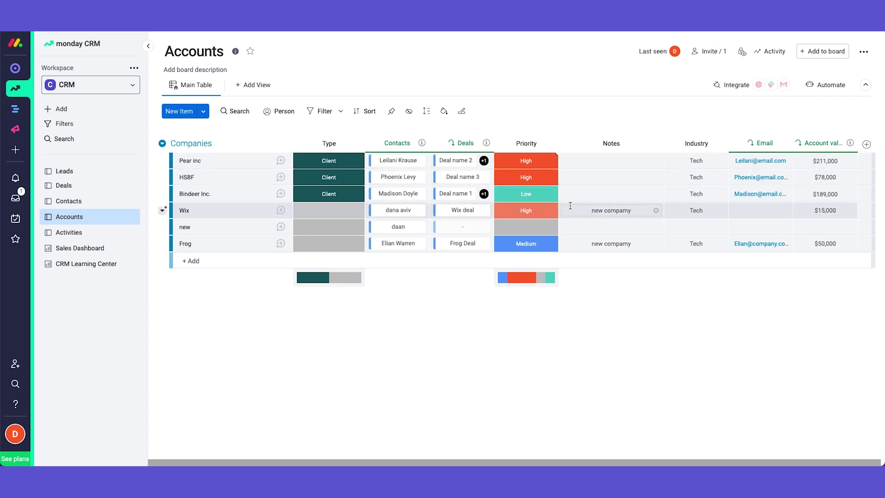
scroll(571, 206, "right", 1)
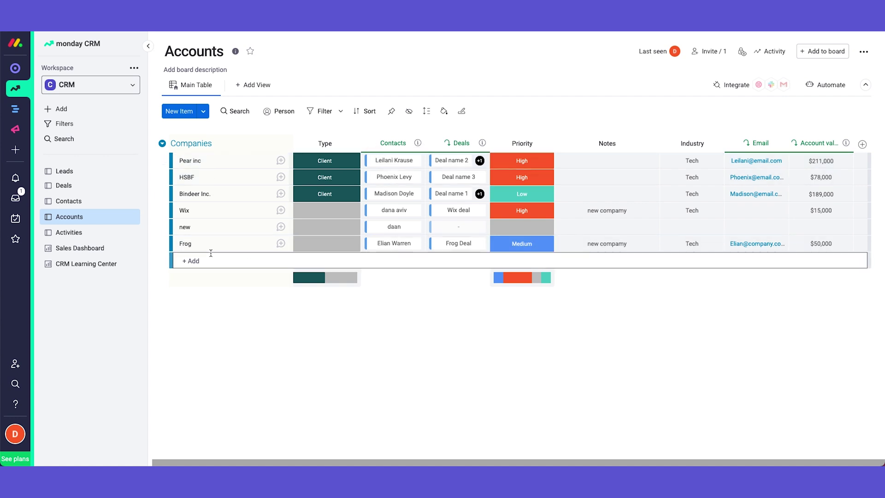
- Add a new contact row on the Contacts board with the contact's first name
left_click(104, 202)
left_click(228, 226)
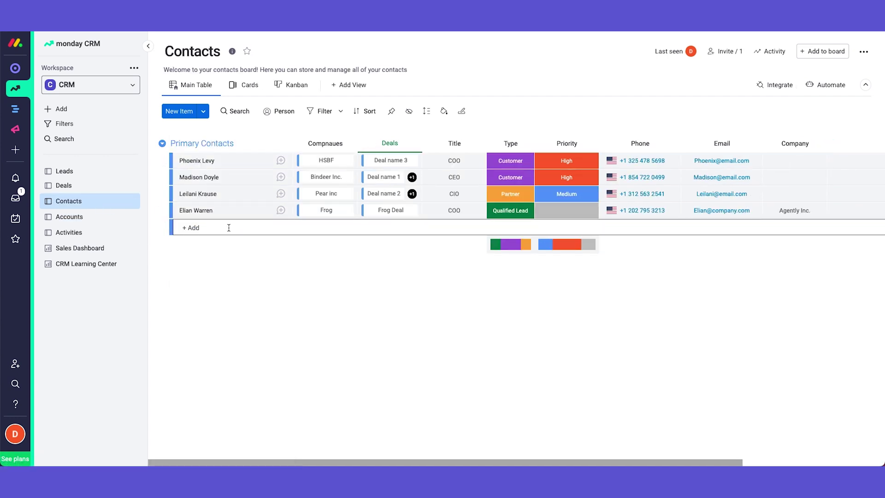
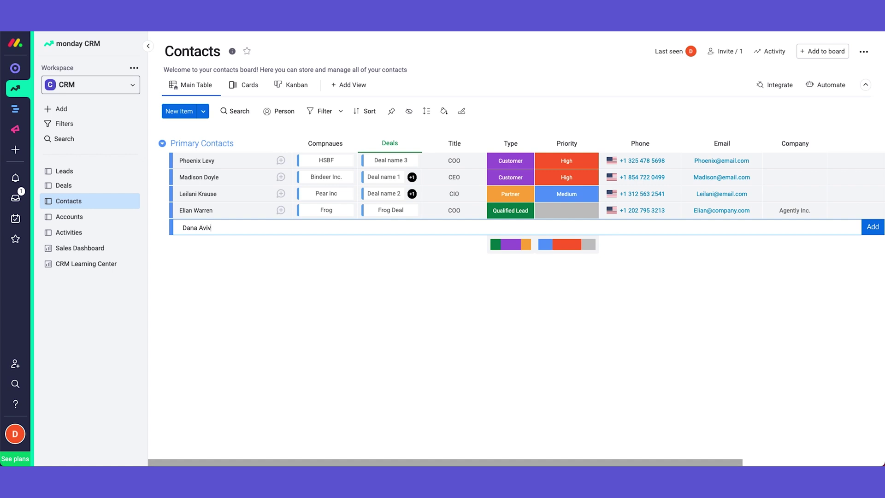
key("Return")
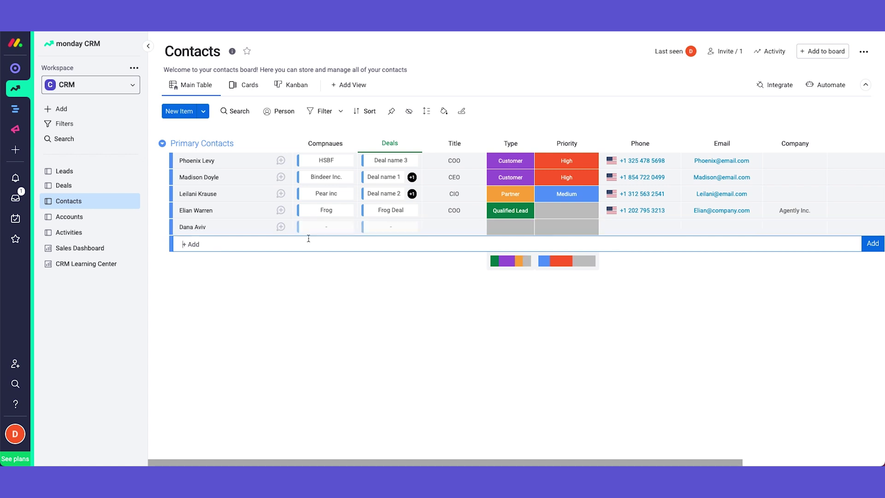
- Link the new contact to the company Frog
left_click(316, 227)
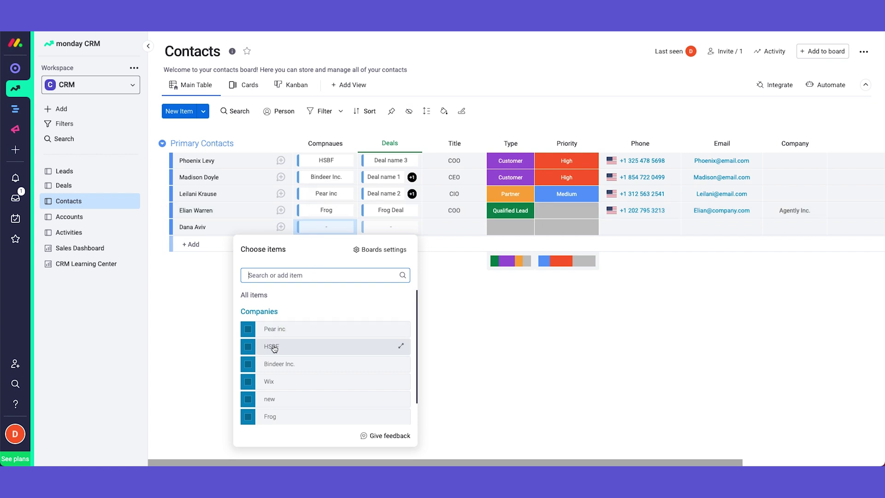
left_click(243, 421)
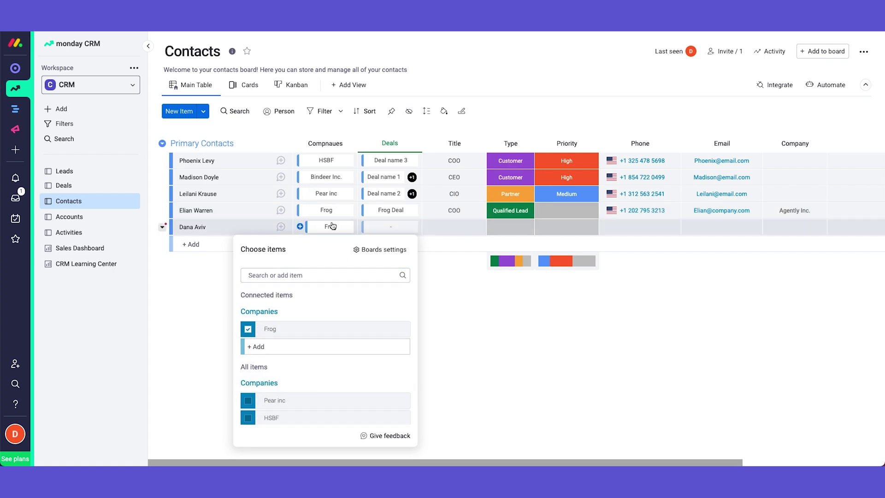
left_click(208, 277)
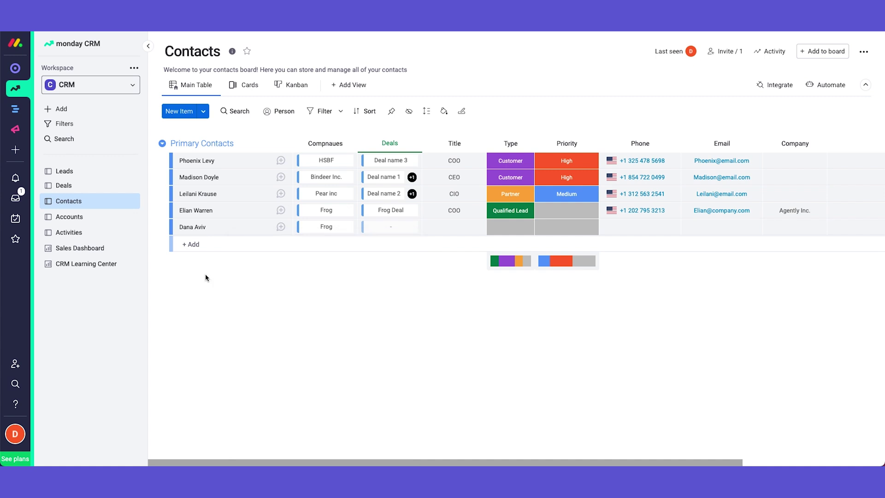
- On the Accounts board, check that Frog now lists two linked contacts
left_click(99, 220)
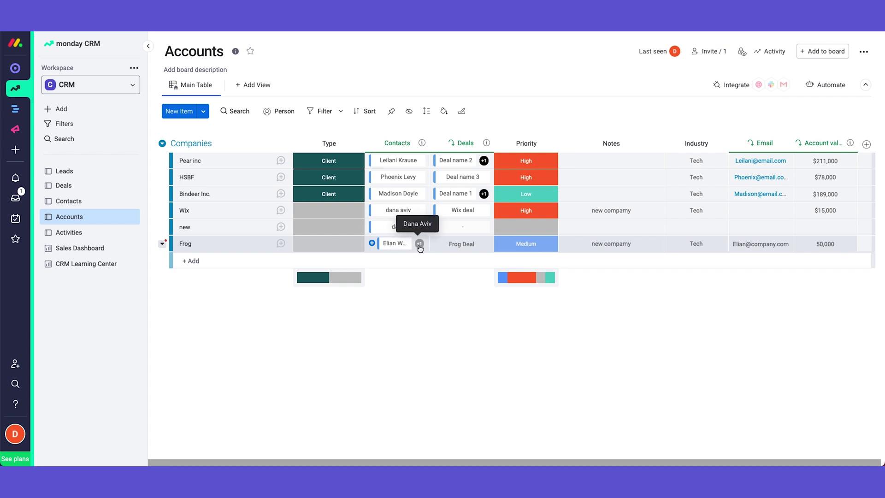
left_click(419, 244)
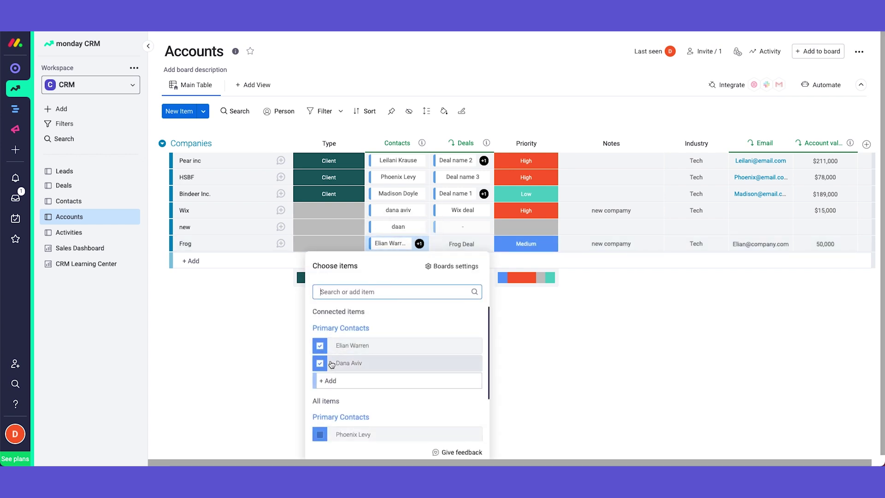
left_click(254, 353)
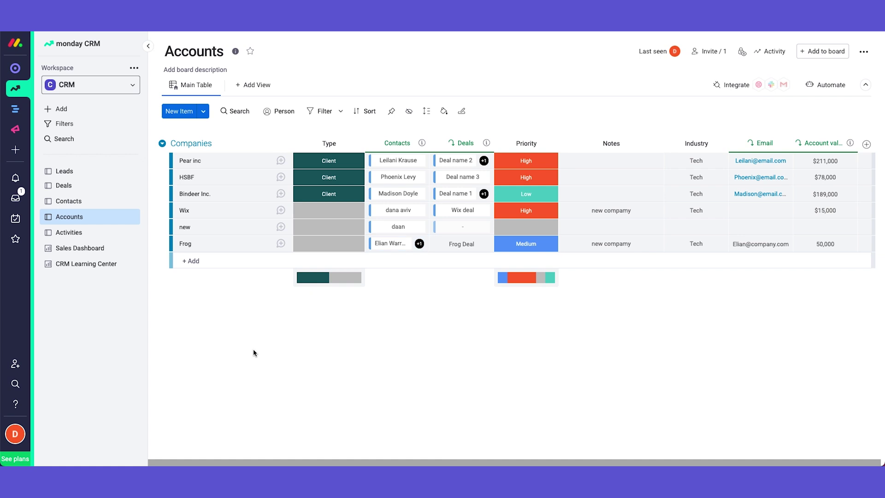
- Add Key company and link it to one primary contact, unlinking a second contact
left_click(212, 283)
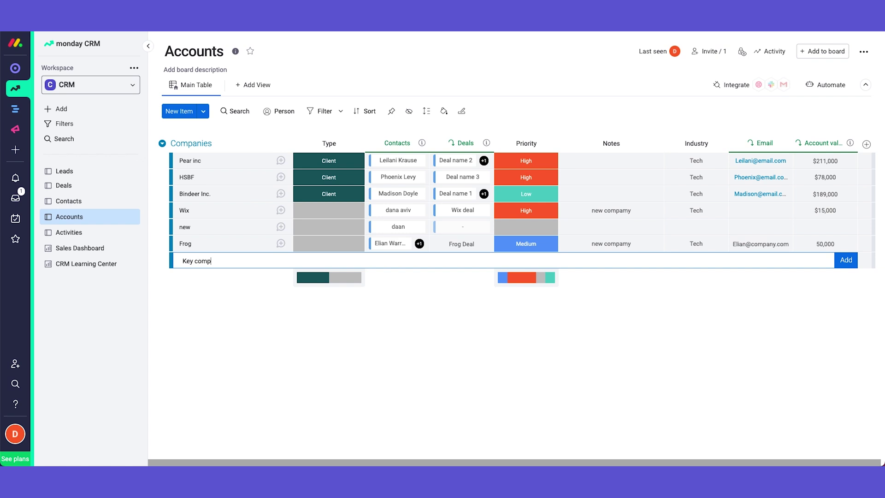
key("Return")
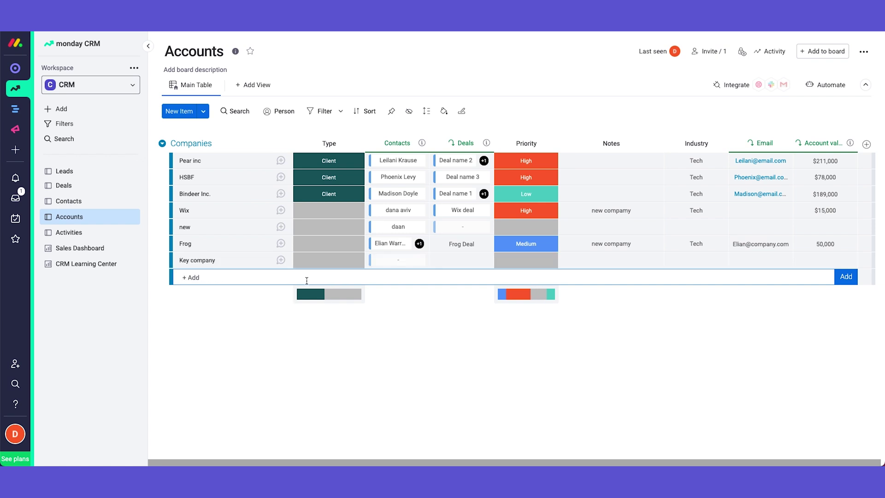
left_click(406, 266)
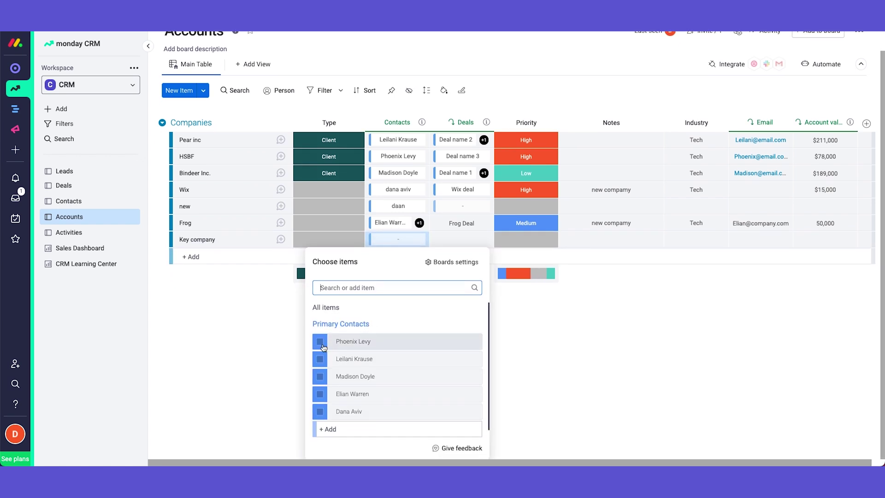
left_click(322, 344)
left_click(321, 412)
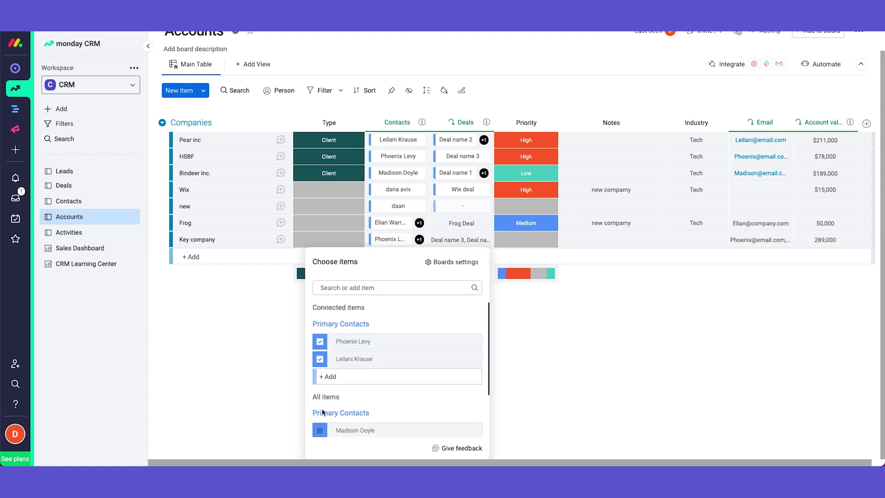
left_click(320, 360)
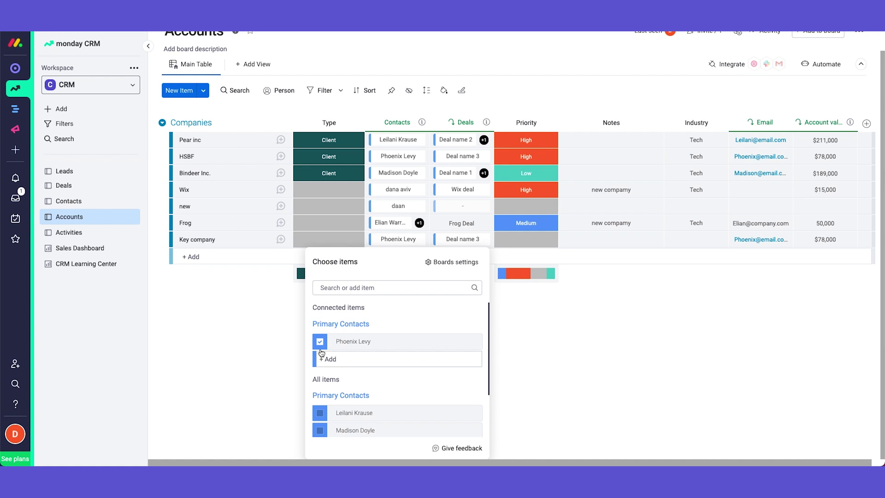
scroll(231, 249, "up", 1)
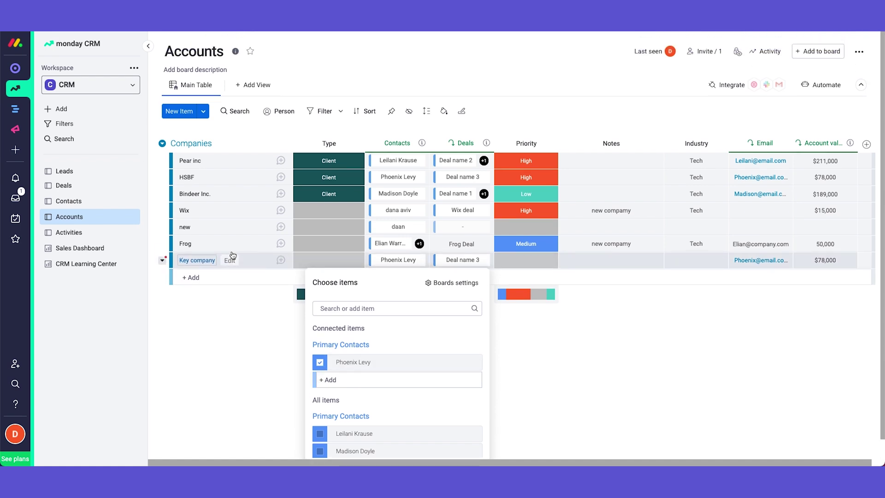
left_click(271, 311)
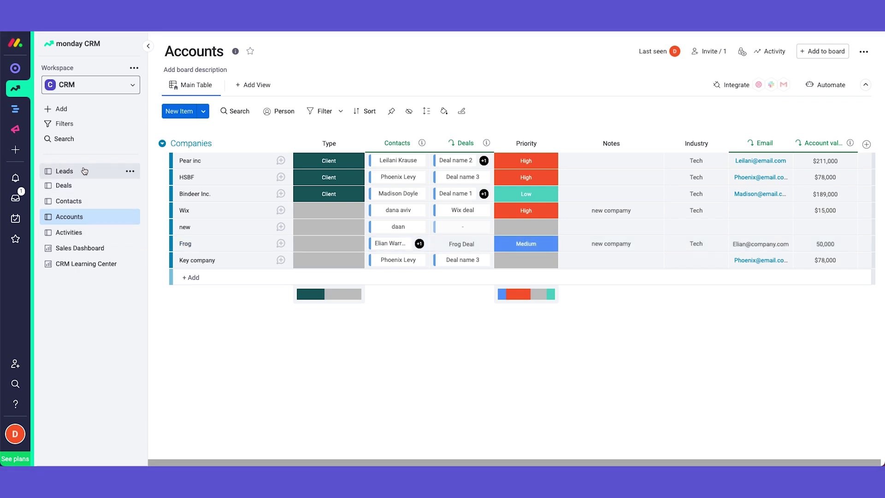
- Move the unqualified lead from Leads into Contacts, where it shows as Qualified Lead
left_click(84, 174)
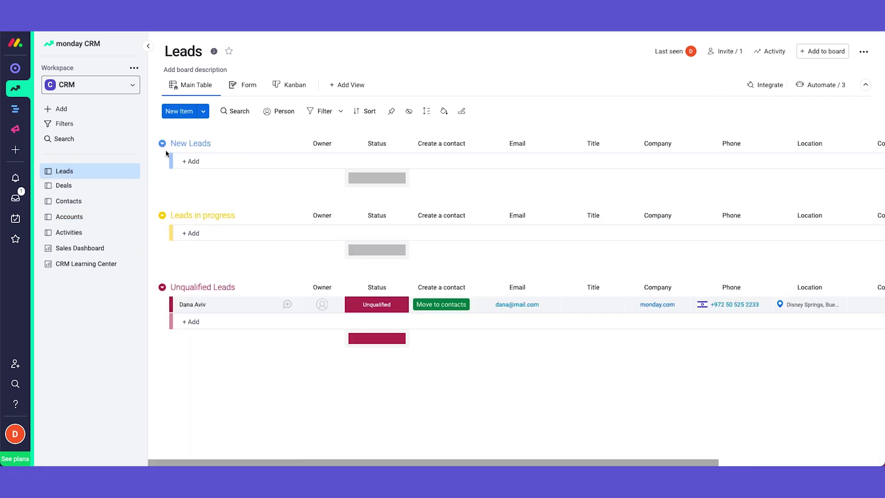
left_click(446, 305)
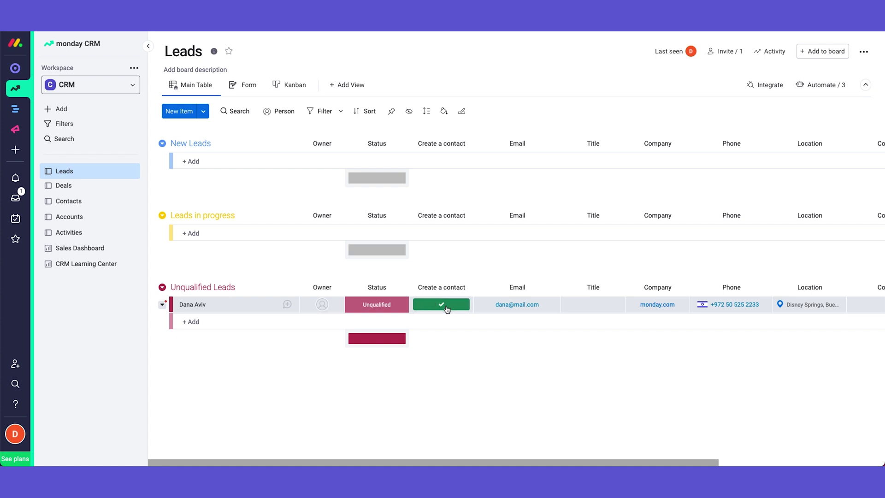
left_click(84, 204)
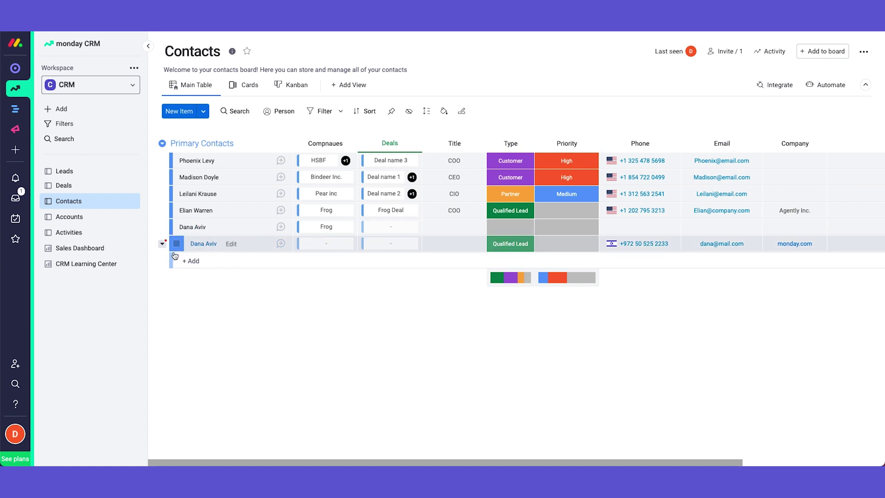
- Change the converted contact's first name, then return to the Accounts board
left_click(226, 247)
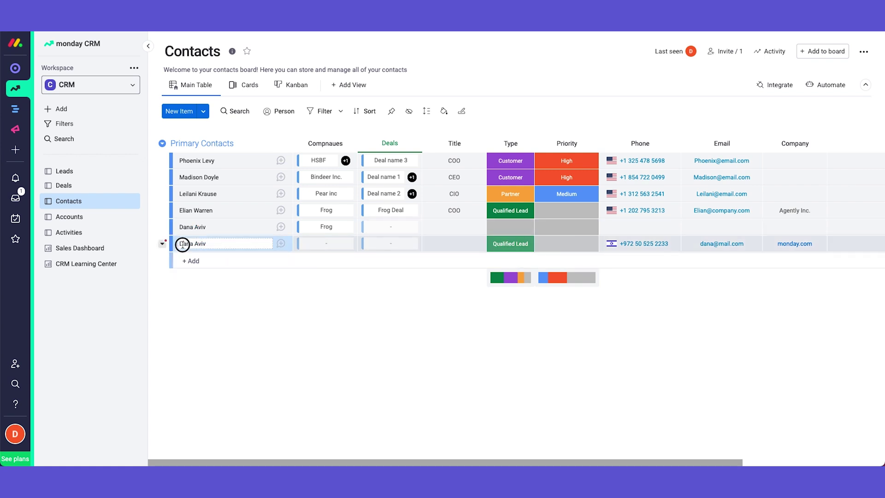
double_click(182, 245)
type("Lior")
key("Return")
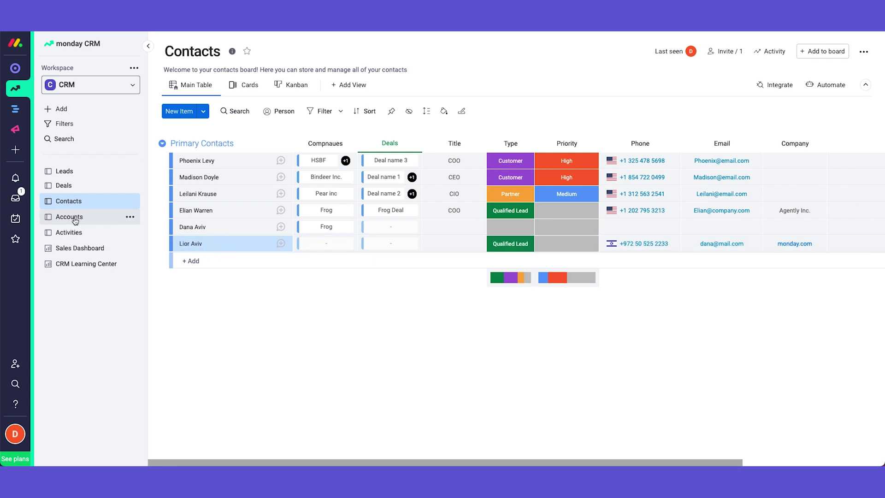
left_click(89, 220)
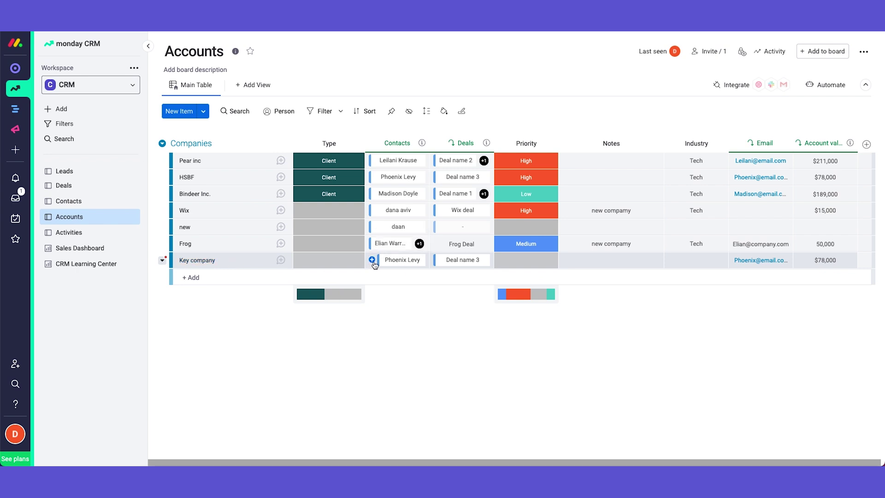
left_click(374, 264)
- Create a new deal named Key Deal on the Deals board
left_click(227, 316)
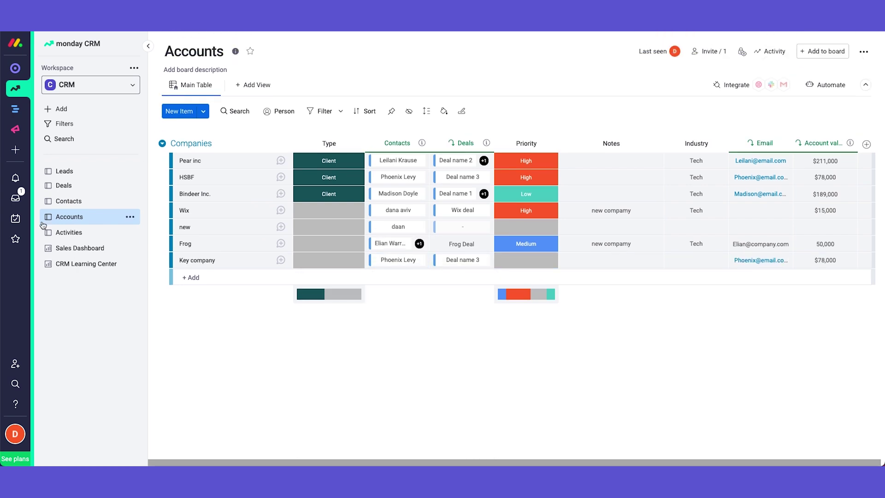
left_click(92, 186)
left_click(230, 227)
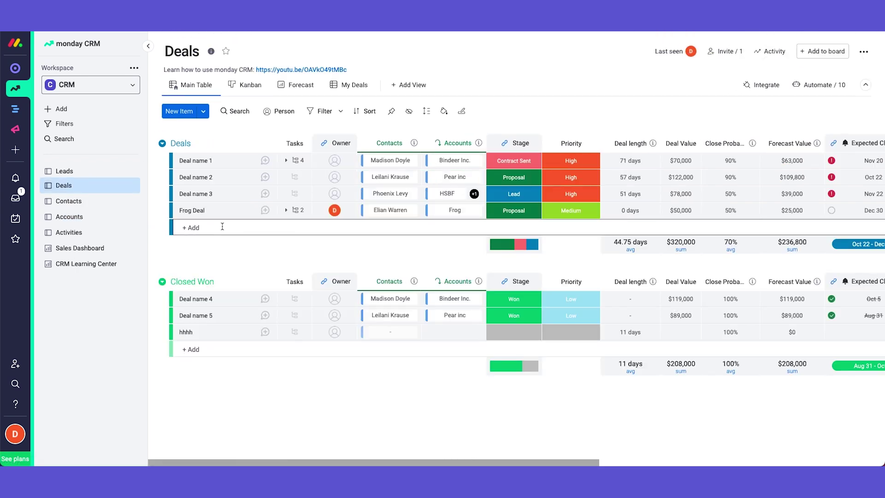
type("Key Deal")
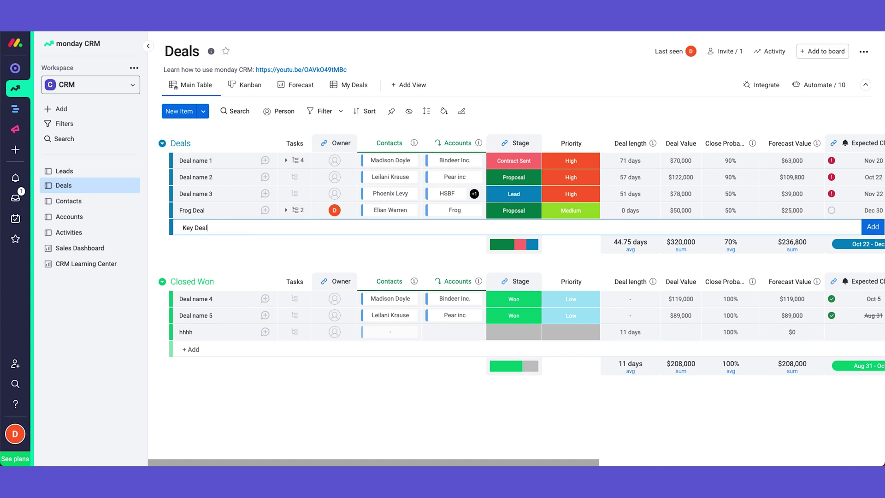
key("Return")
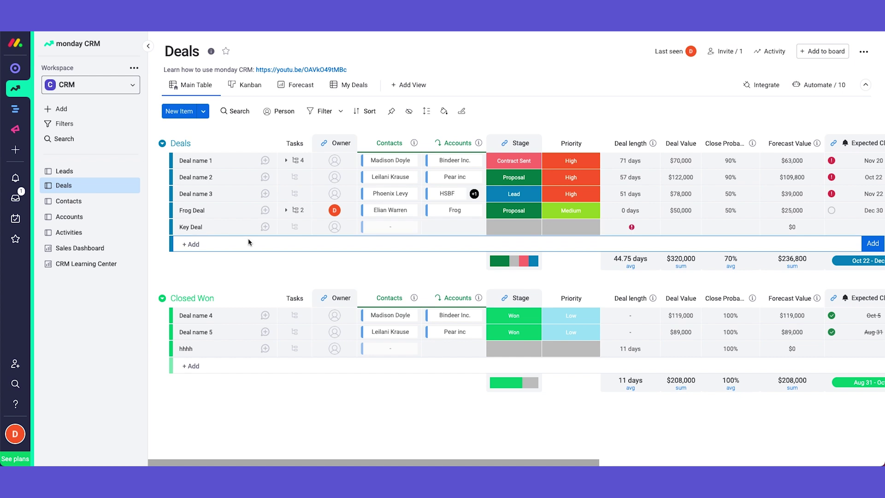
- Link Key Deal to the renamed contact and to Key company
left_click(399, 228)
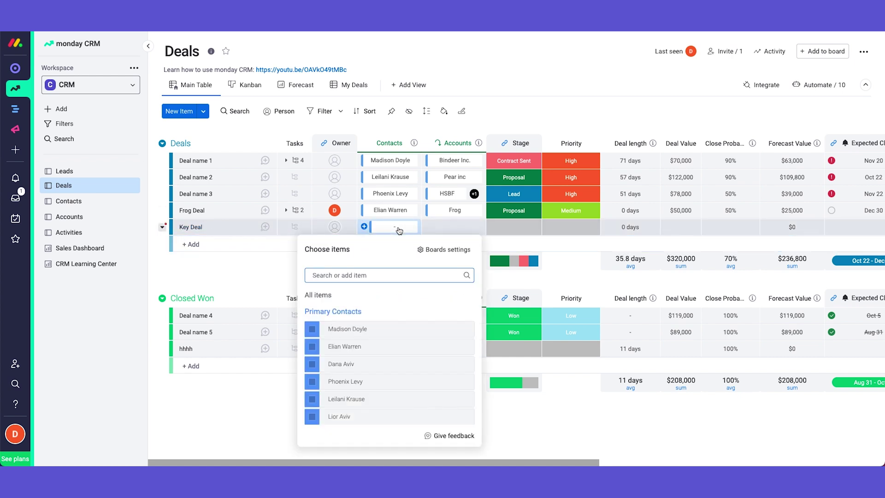
scroll(373, 410, "down", 1)
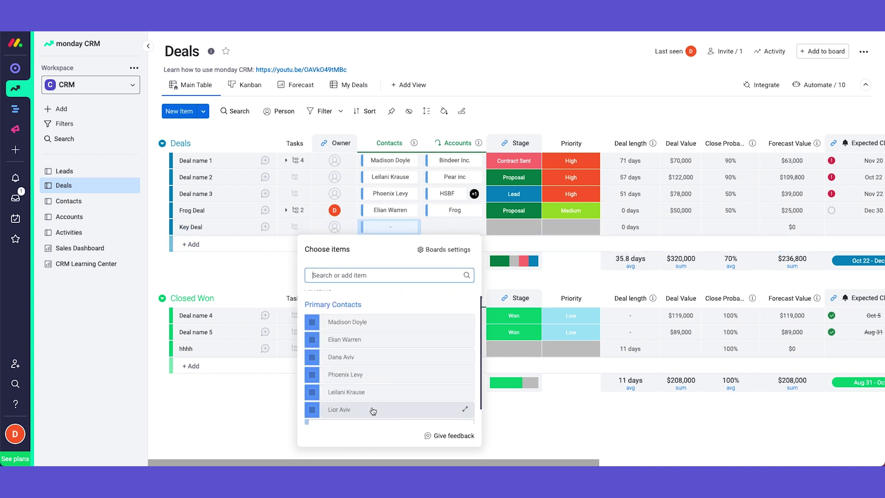
left_click(312, 411)
left_click(463, 233)
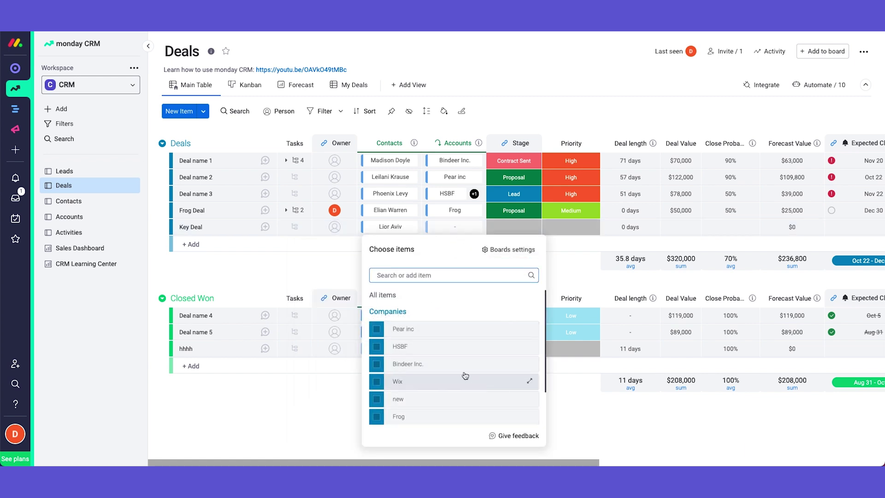
scroll(489, 369, "down", 1)
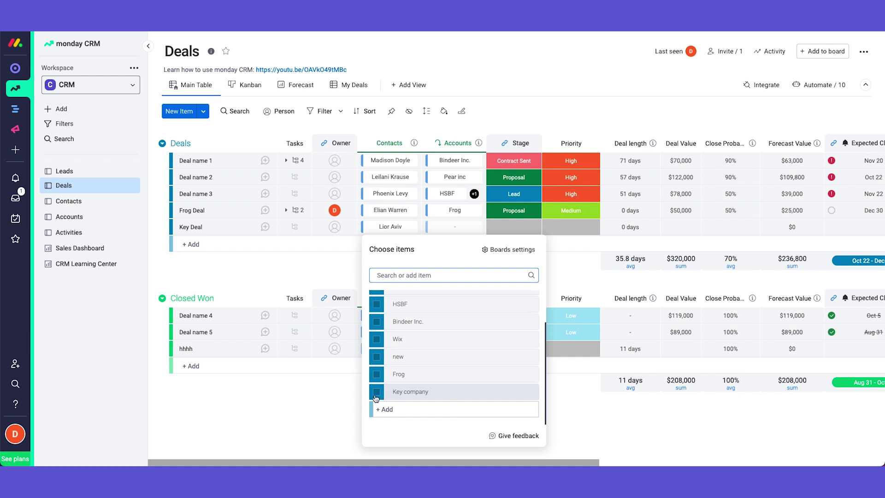
left_click(377, 392)
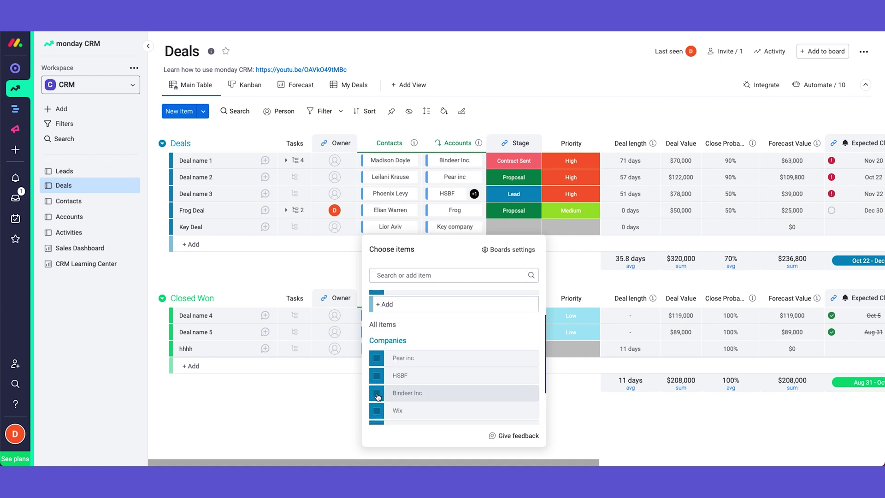
left_click(191, 244)
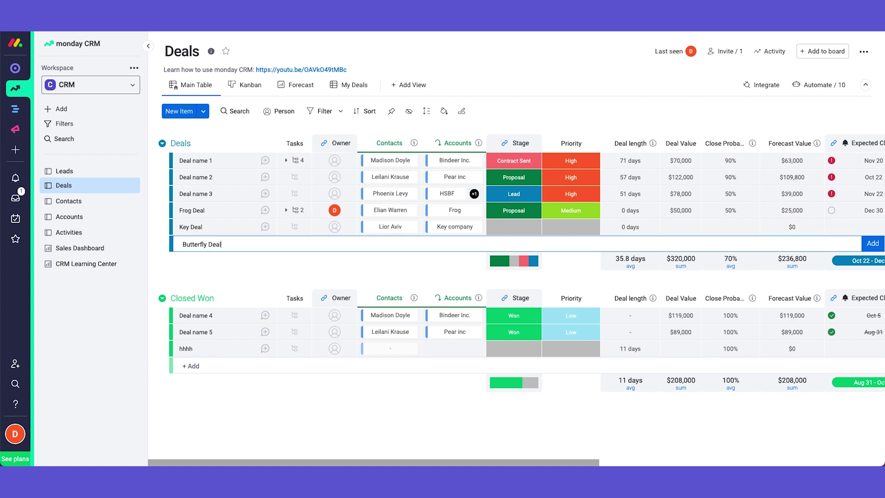
- Save Butterfly Deal and link a contact to it
key("Return")
left_click(403, 244)
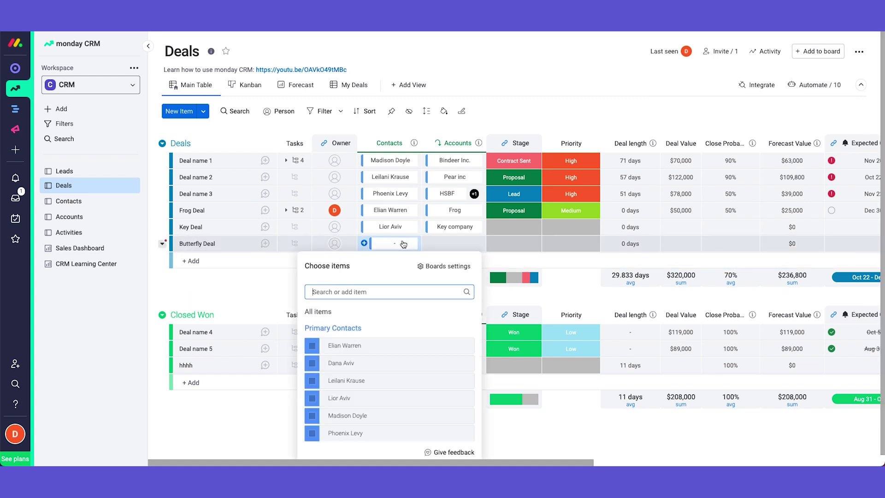
scroll(409, 345, "down", 2)
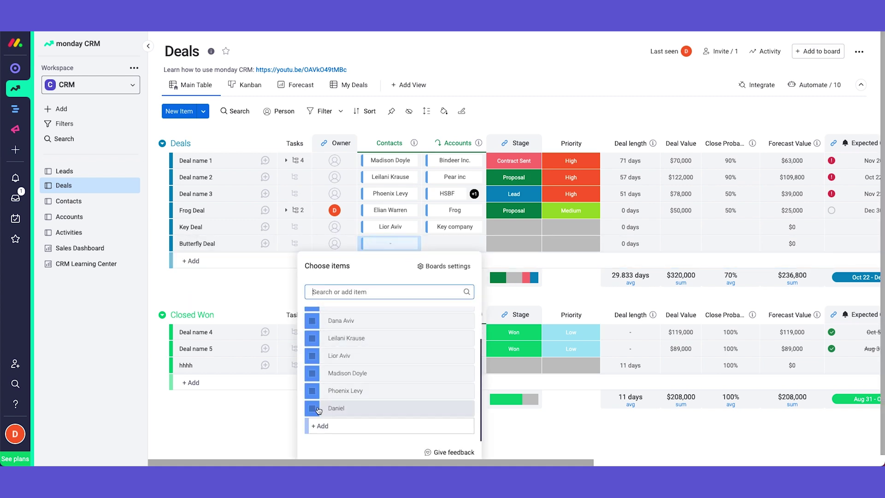
left_click(318, 409)
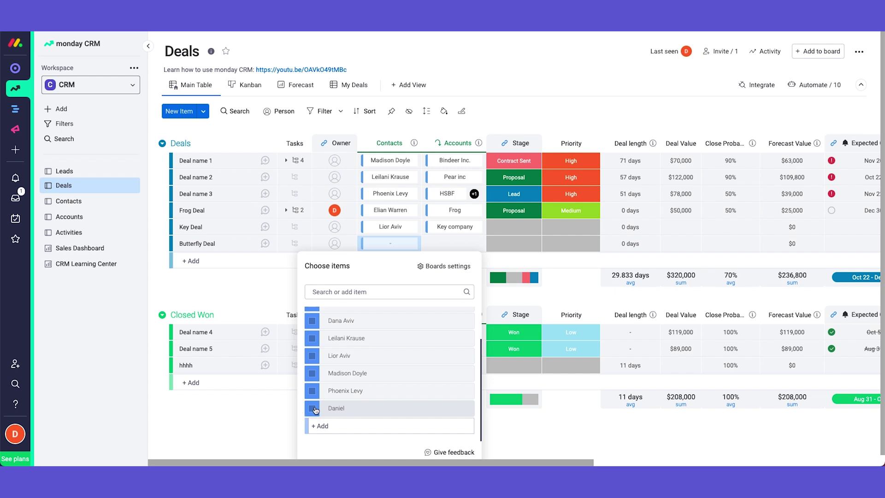
left_click(454, 245)
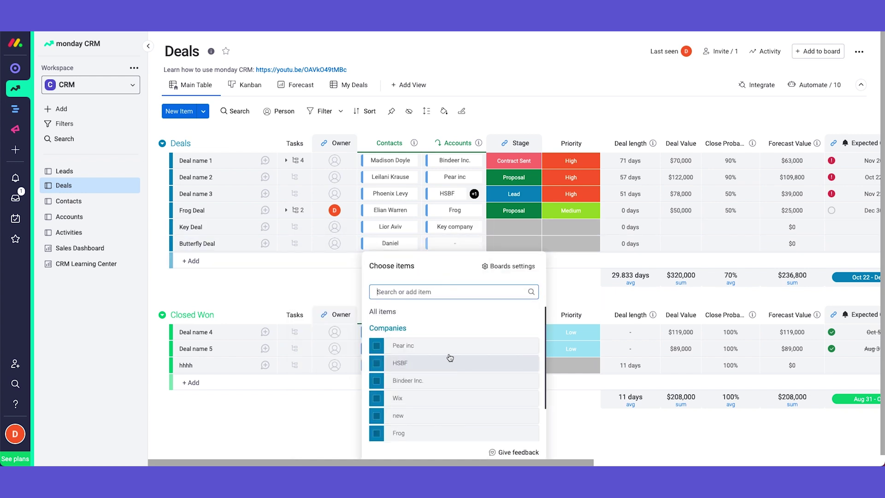
scroll(449, 358, "down", 2)
scroll(447, 364, "up", 3)
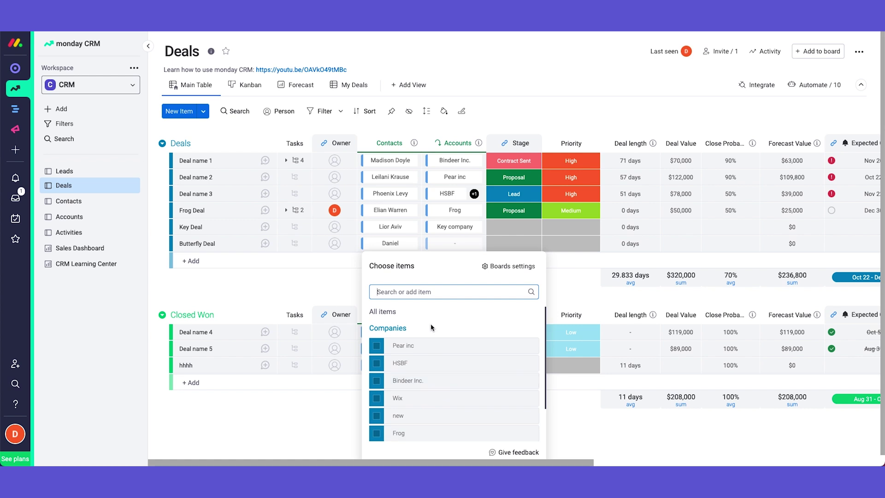
scroll(430, 348, "down", 2)
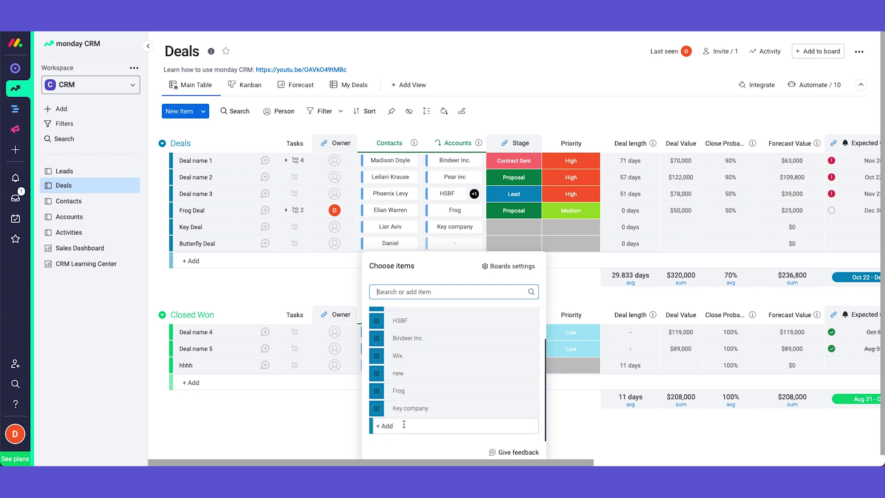
left_click(470, 427)
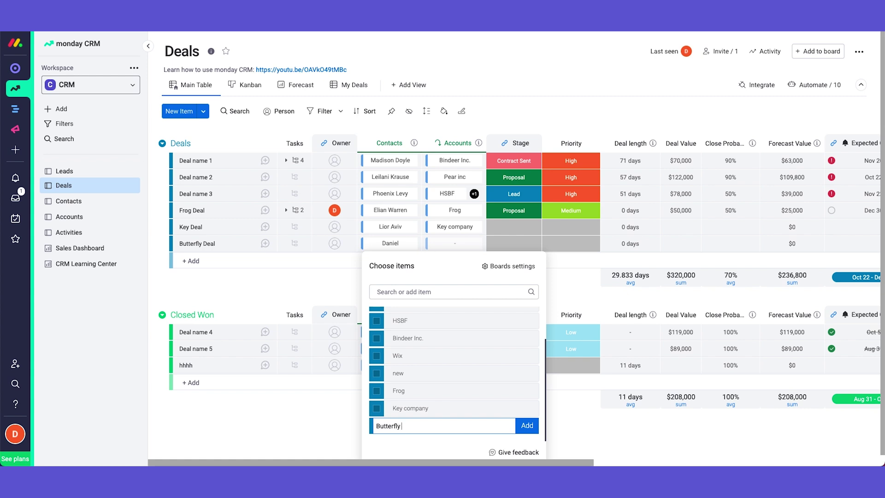
key("Return")
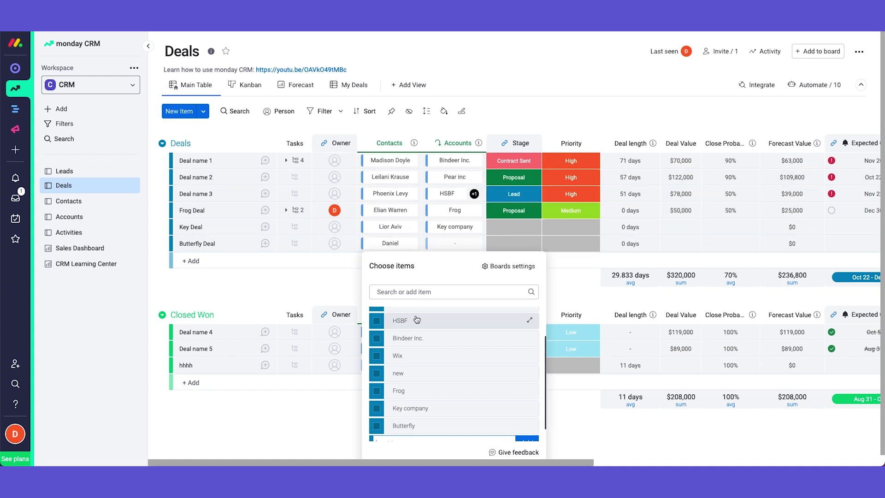
scroll(406, 320, "down", 1)
left_click(376, 408)
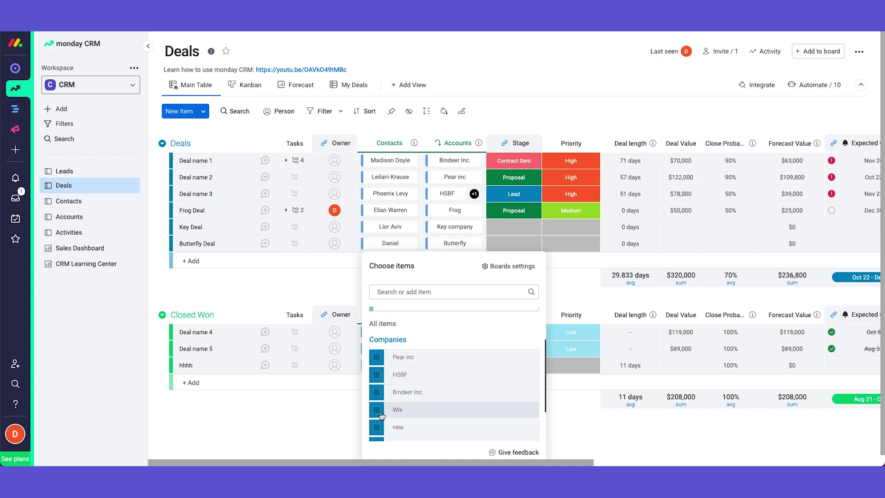
- On Butterfly's company card, set notes to 'new compamy', industry Tech and priority High
left_click(459, 244)
left_click(452, 299)
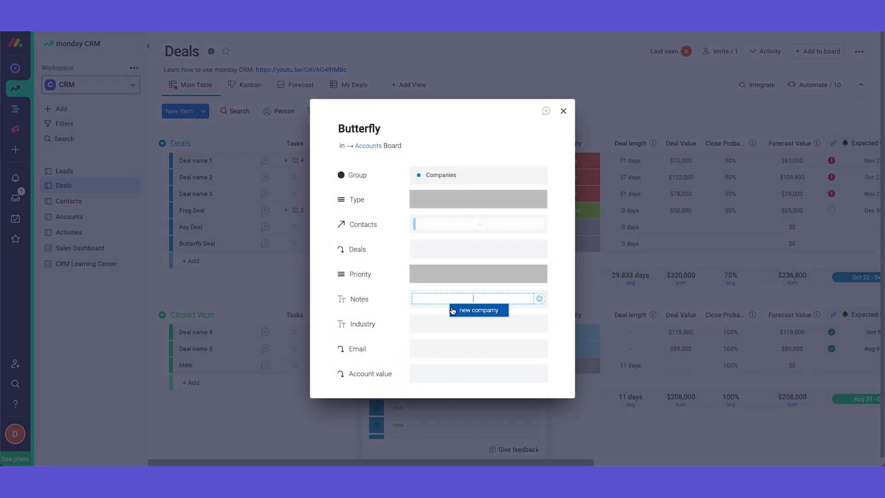
left_click(467, 316)
left_click(466, 323)
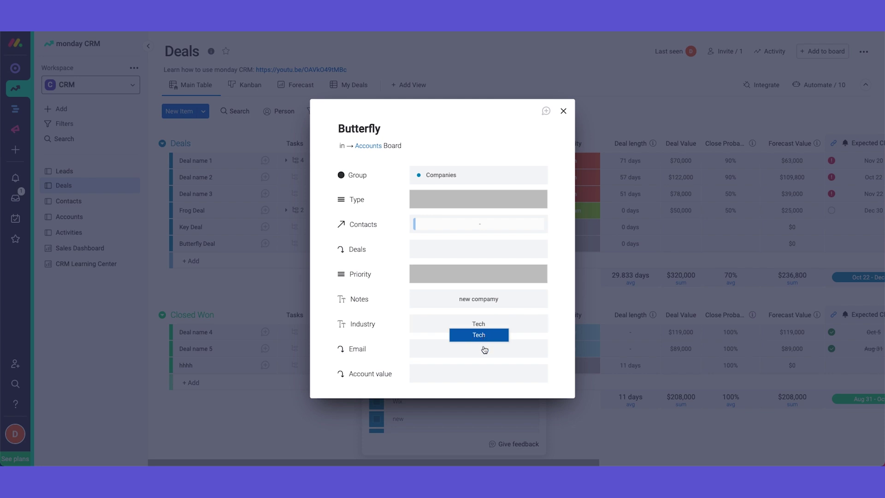
left_click(485, 336)
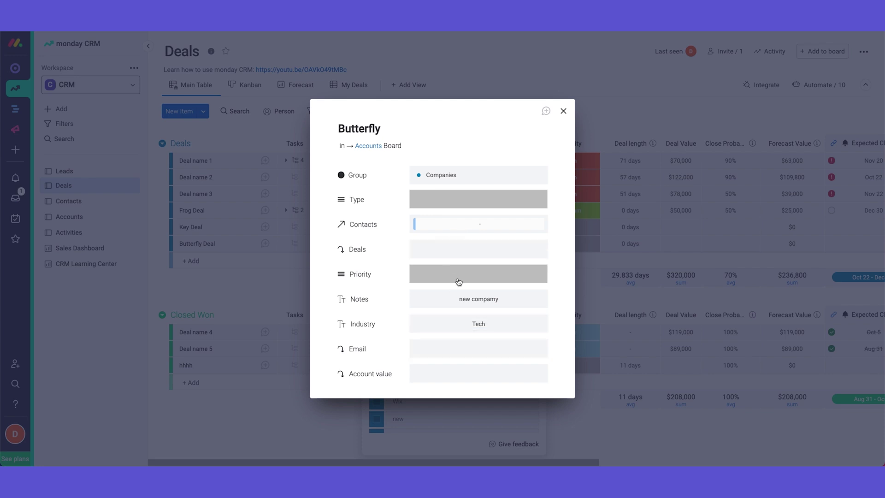
left_click(459, 279)
left_click(468, 299)
left_click(563, 112)
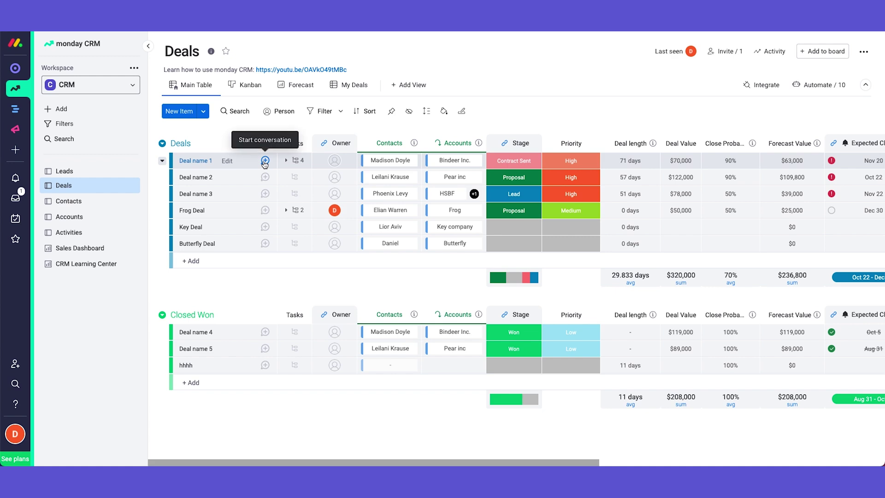
left_click(266, 161)
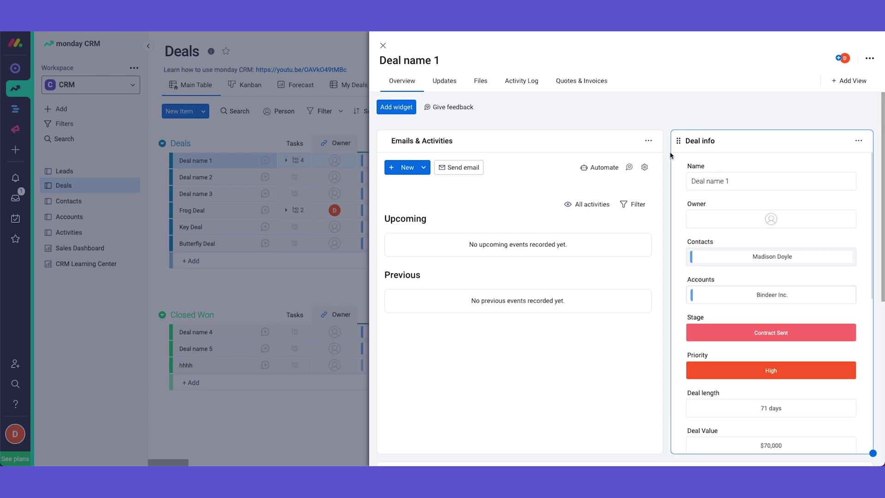
scroll(297, 165, "right", 2)
scroll(300, 163, "right", 2)
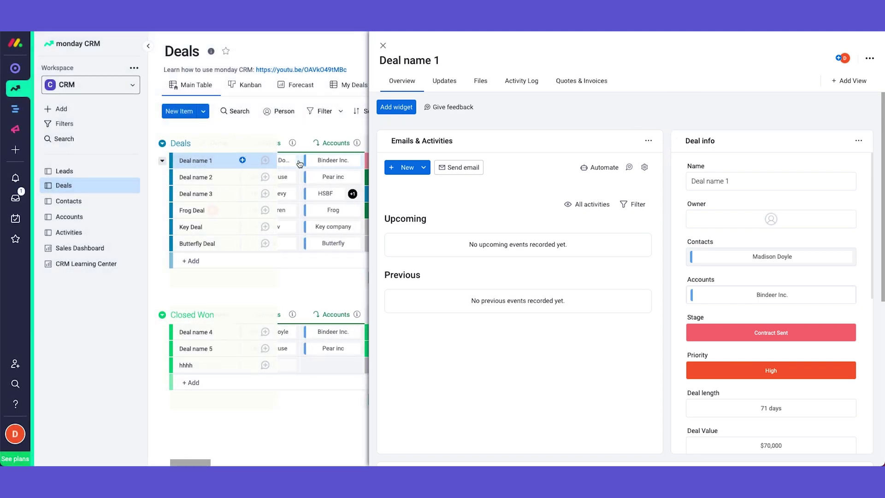
scroll(299, 161, "left", 4)
scroll(665, 167, "down", 6)
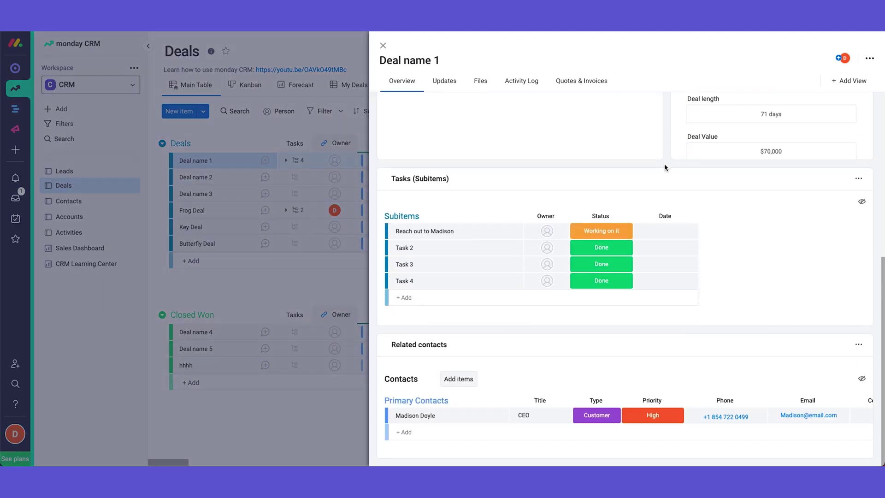
left_click(546, 345)
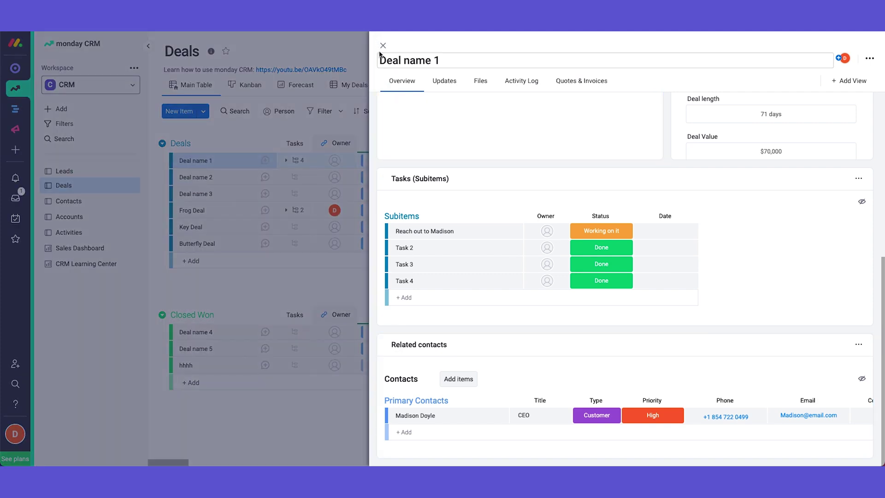
left_click(382, 45)
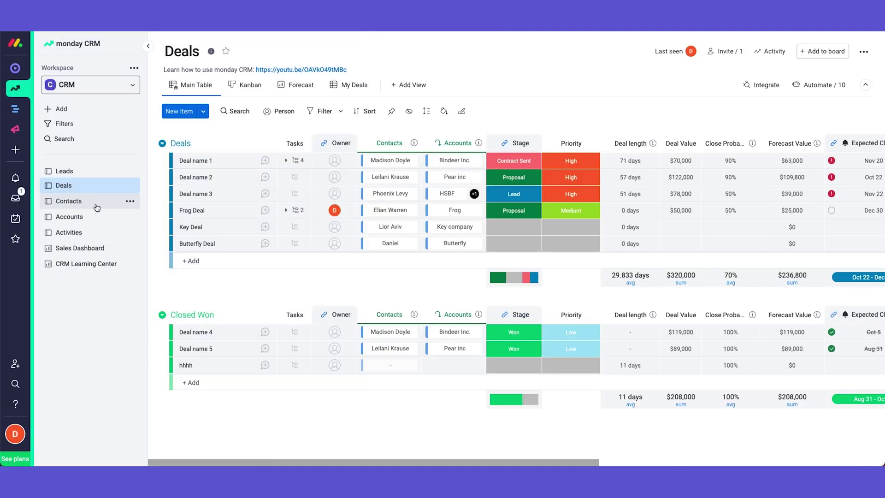
- Open Frog's company card on the Accounts board, review its related contacts, and close it
left_click(95, 222)
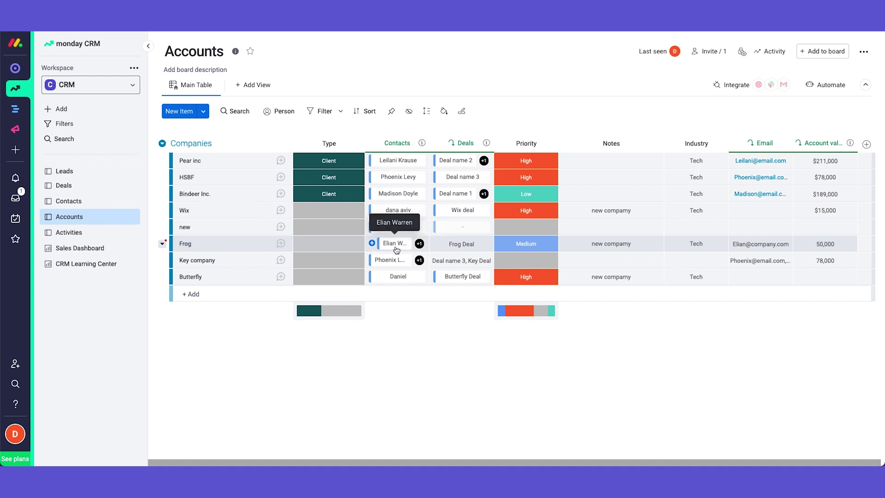
left_click(247, 249)
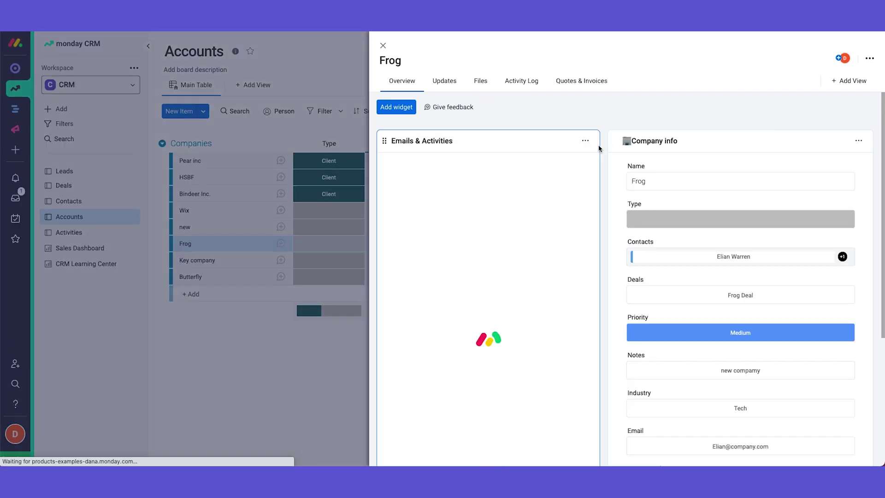
scroll(604, 152, "down", 5)
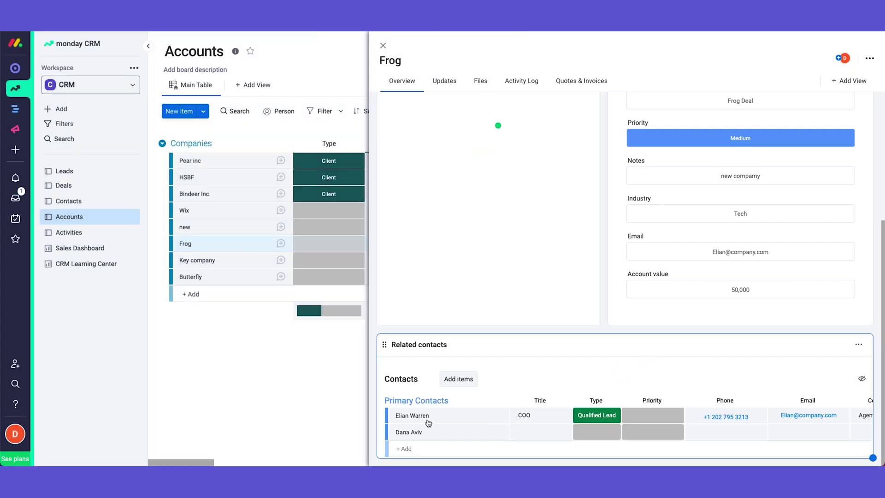
scroll(597, 415, "right", 3)
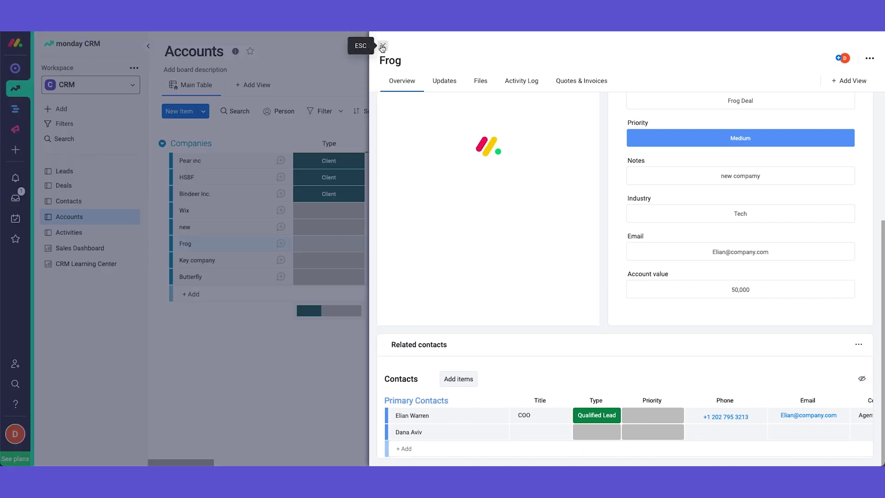
left_click(382, 47)
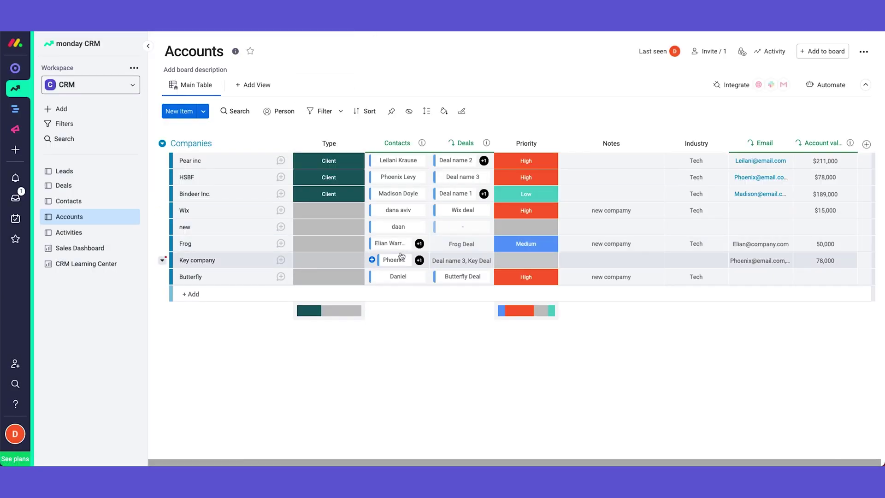